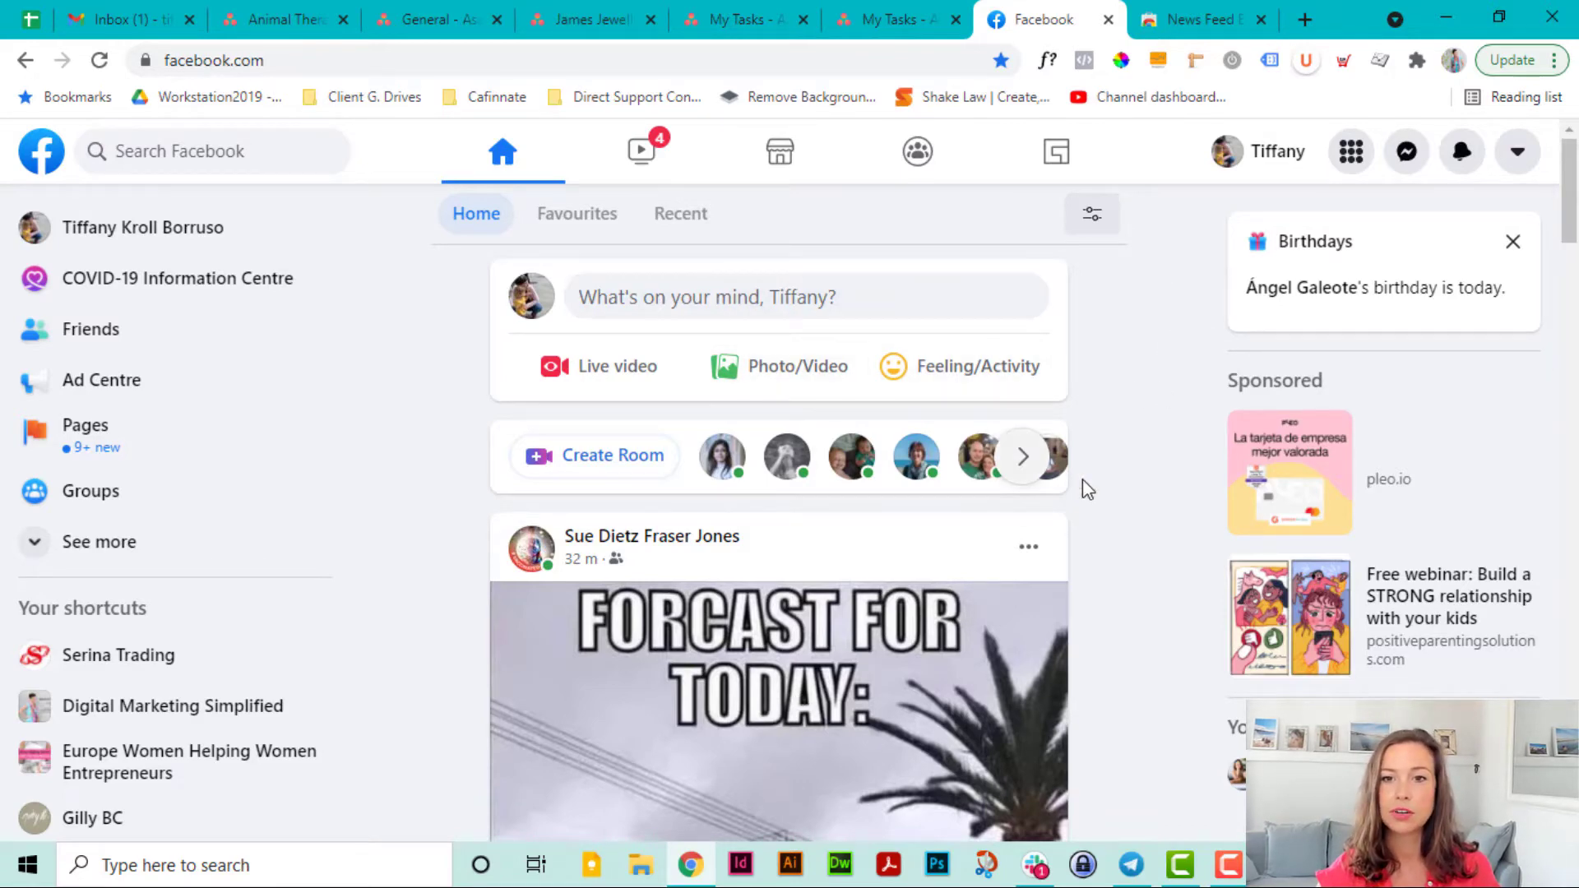
pyautogui.scroll(-3, 1086, 482)
pyautogui.scroll(-4, 1088, 484)
pyautogui.scroll(-5, 1089, 484)
pyautogui.scroll(-4, 1088, 486)
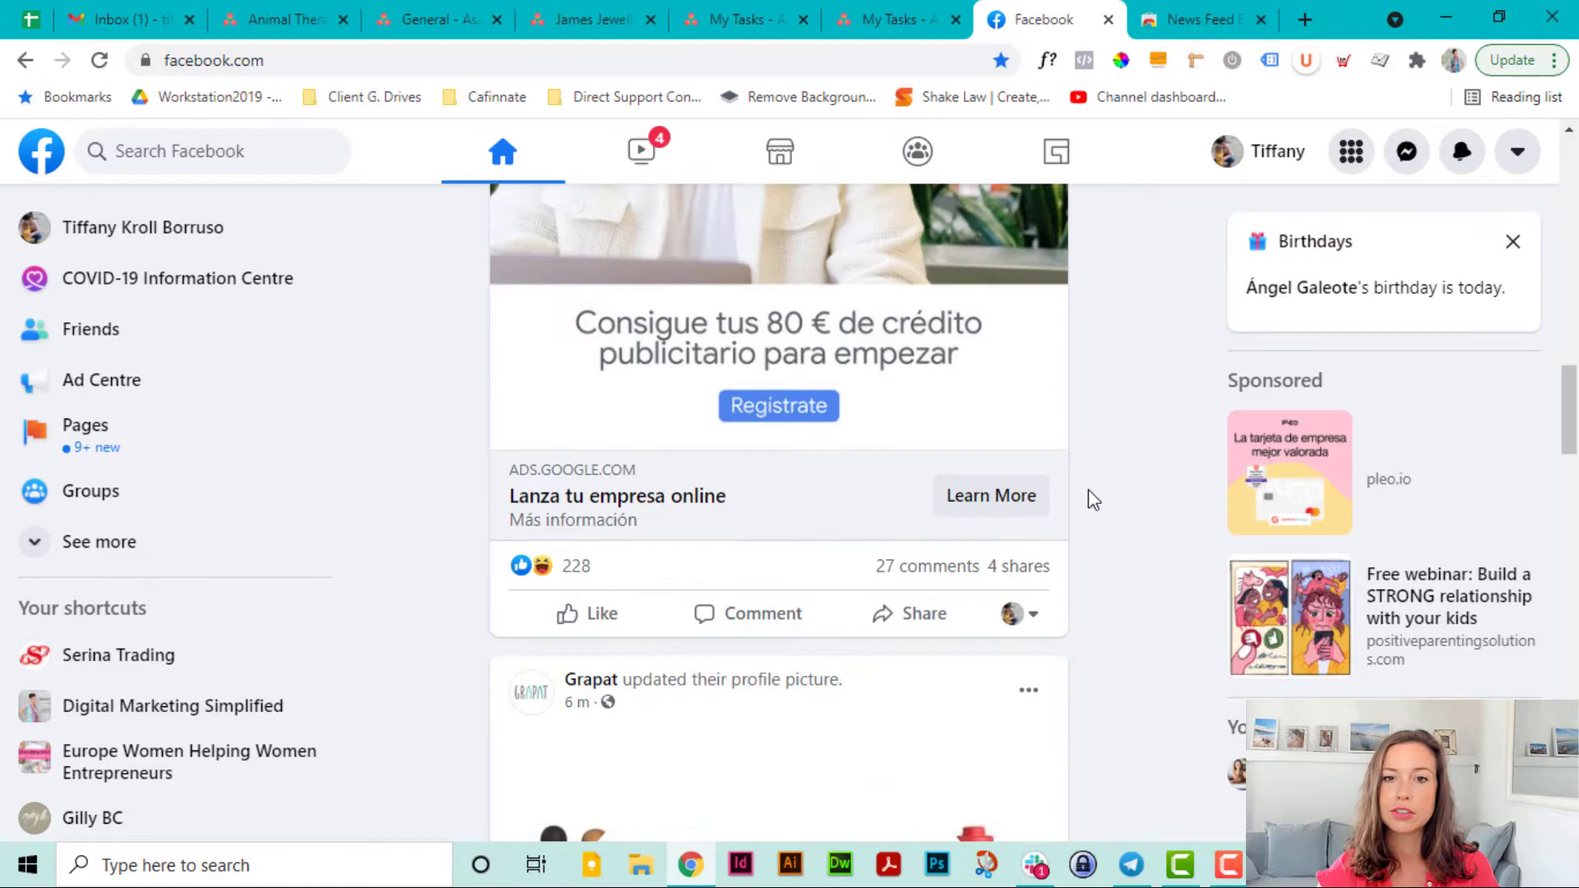
pyautogui.scroll(-3, 1088, 490)
pyautogui.scroll(-3, 1088, 492)
pyautogui.scroll(-5, 1089, 493)
pyautogui.scroll(-2, 1088, 491)
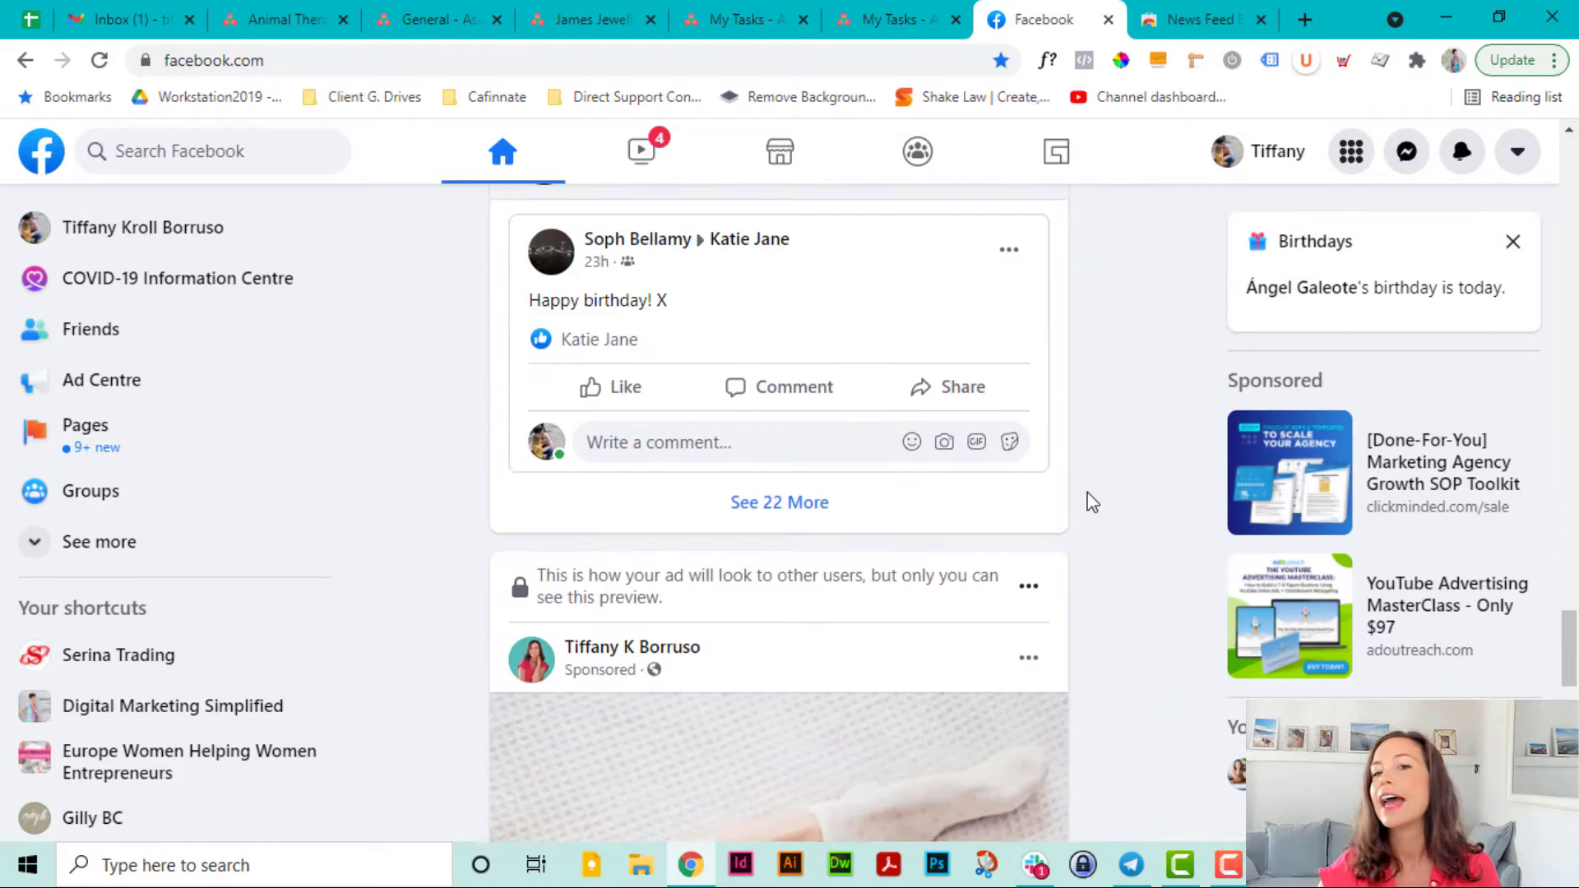
pyautogui.scroll(-7, 1088, 499)
pyautogui.scroll(-3, 1088, 501)
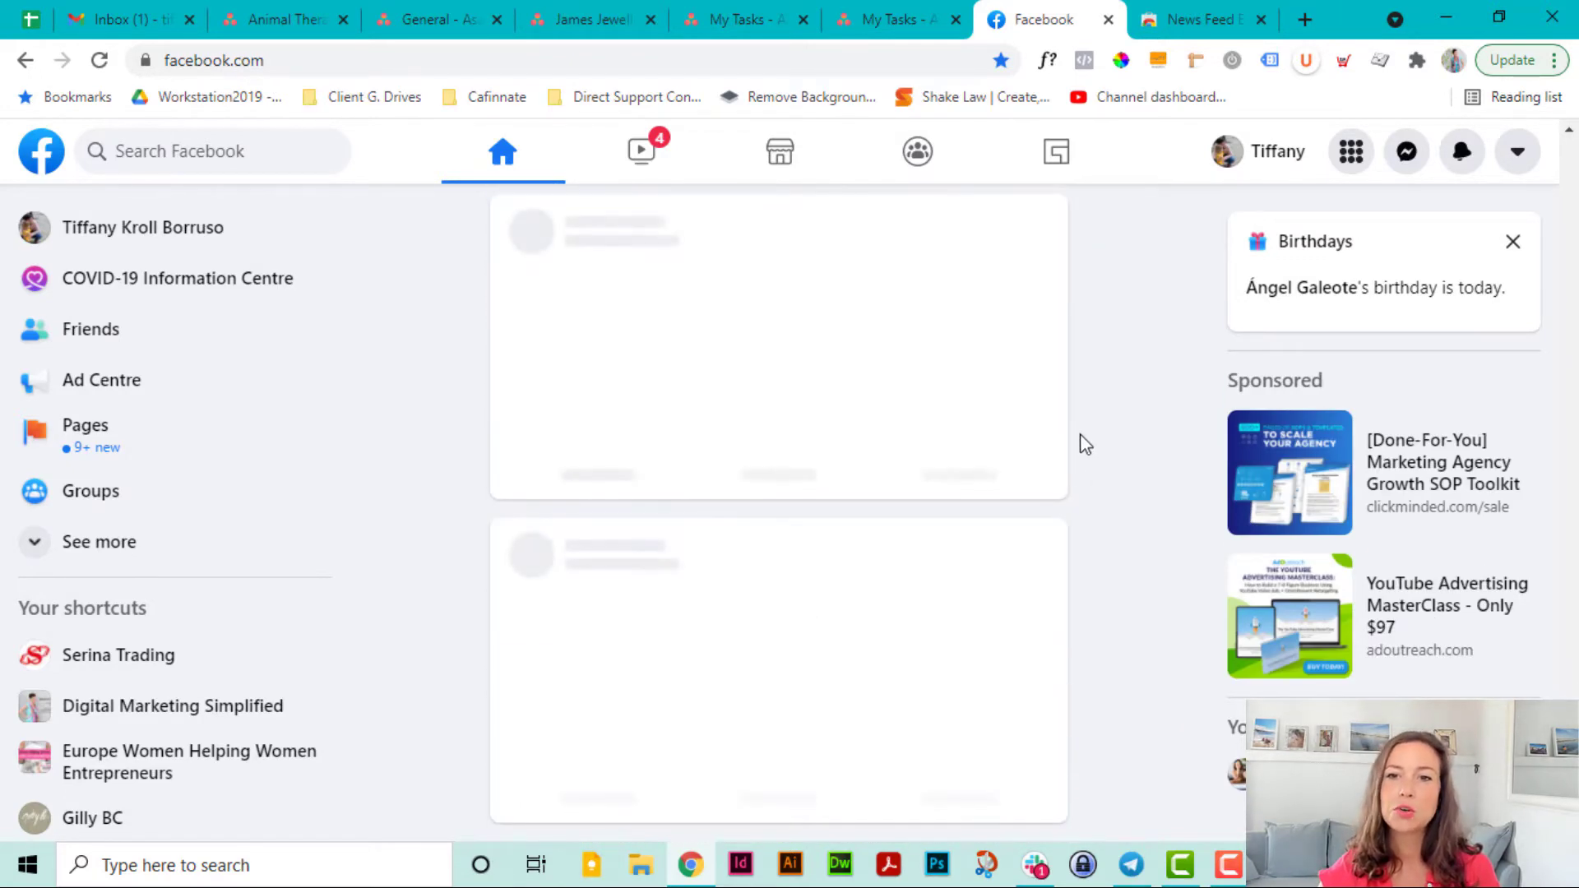
pyautogui.scroll(-4, 1092, 492)
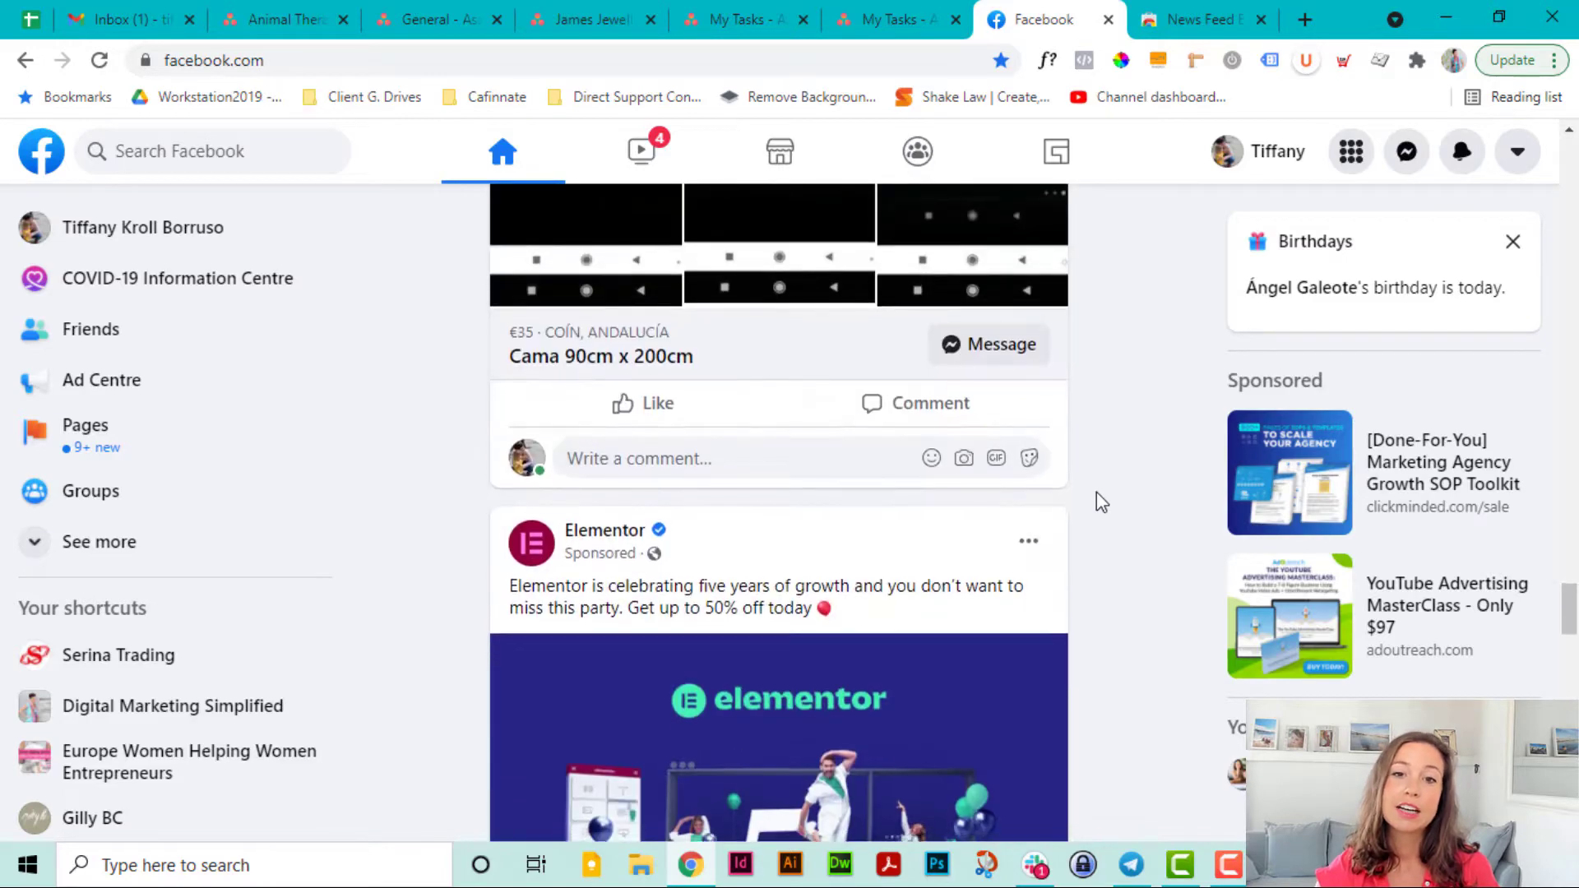
pyautogui.scroll(-4, 1097, 495)
pyautogui.scroll(7, 1097, 496)
pyautogui.scroll(10, 1098, 497)
pyautogui.scroll(5, 1098, 497)
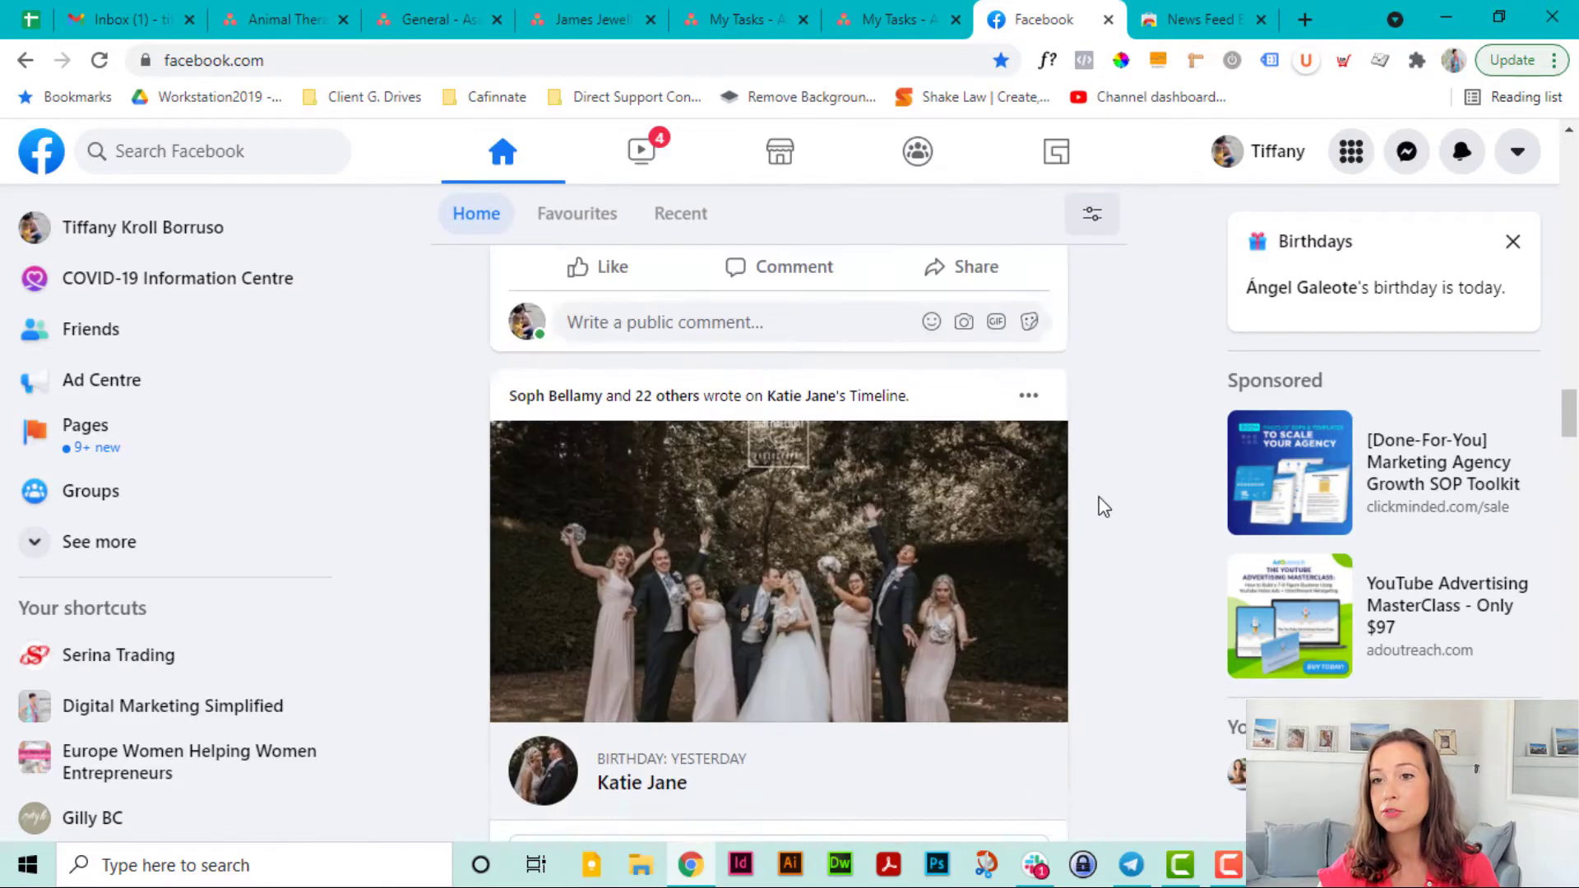
pyautogui.scroll(5, 1099, 500)
pyautogui.scroll(5, 1102, 503)
pyautogui.scroll(4, 1102, 507)
pyautogui.scroll(3, 1104, 506)
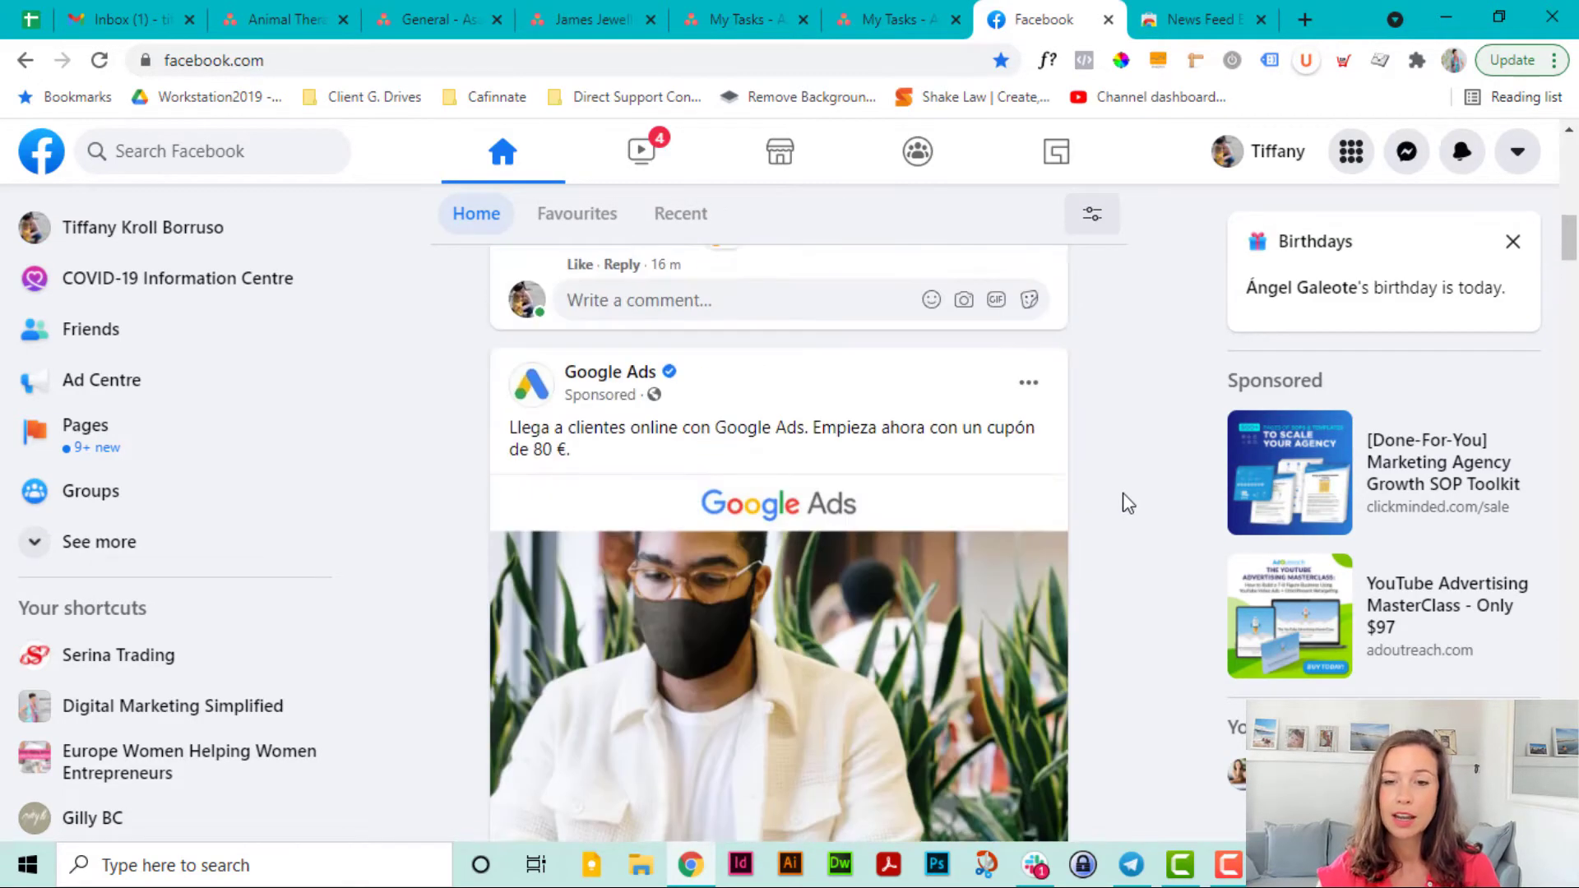
pyautogui.scroll(3, 1120, 499)
pyautogui.scroll(4, 1120, 500)
pyautogui.scroll(3, 1123, 500)
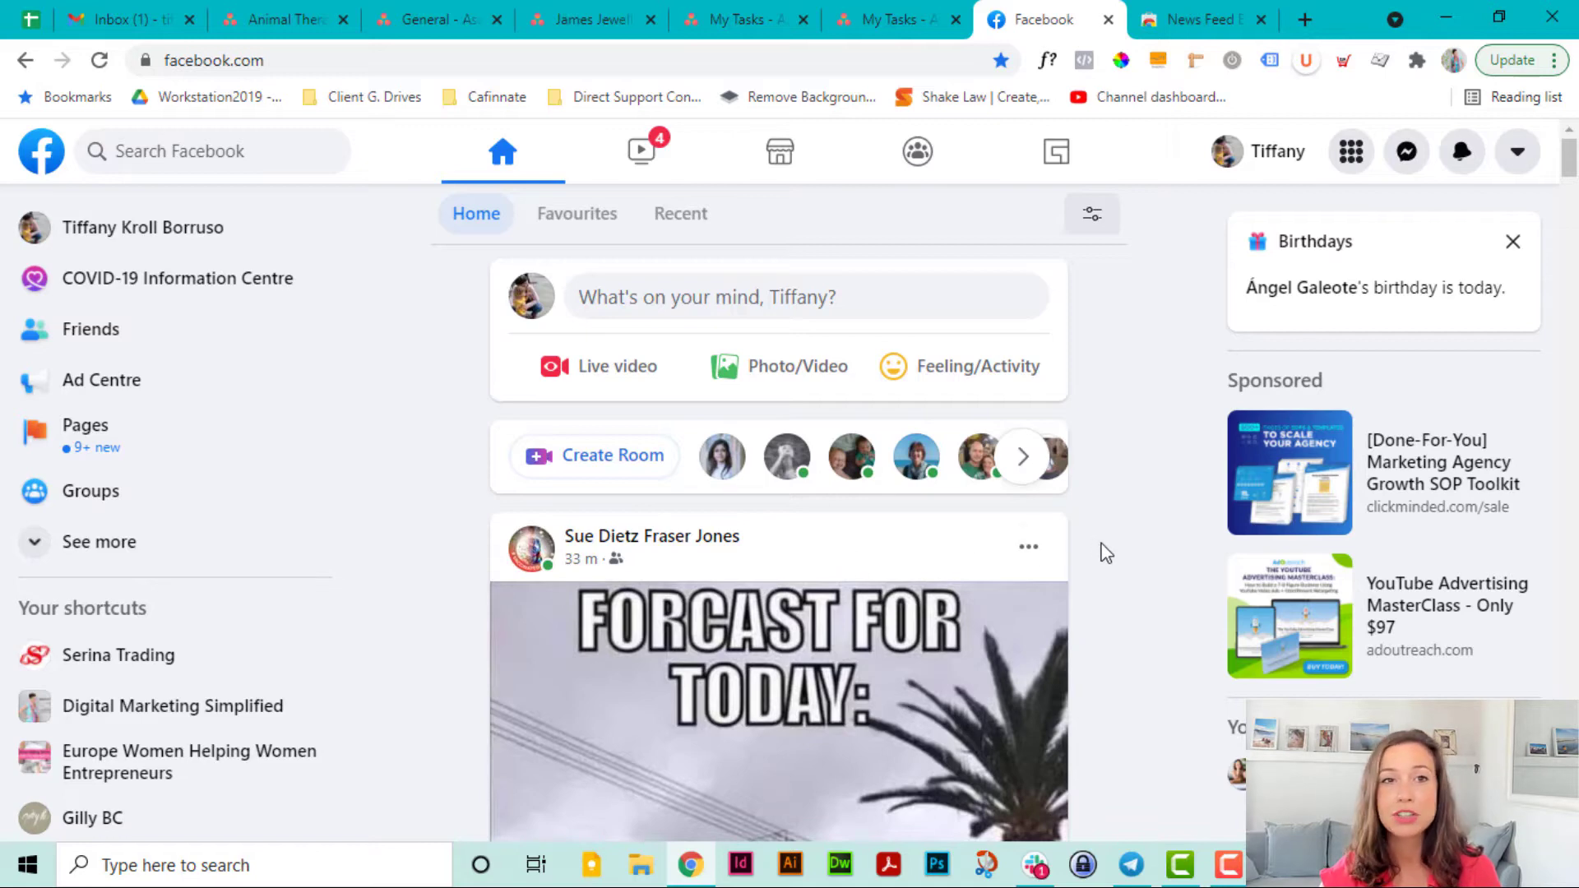
# - Add the News Feed Eradicator for Facebook extension to Chrome from its Web Store page
pyautogui.click(1219, 15)
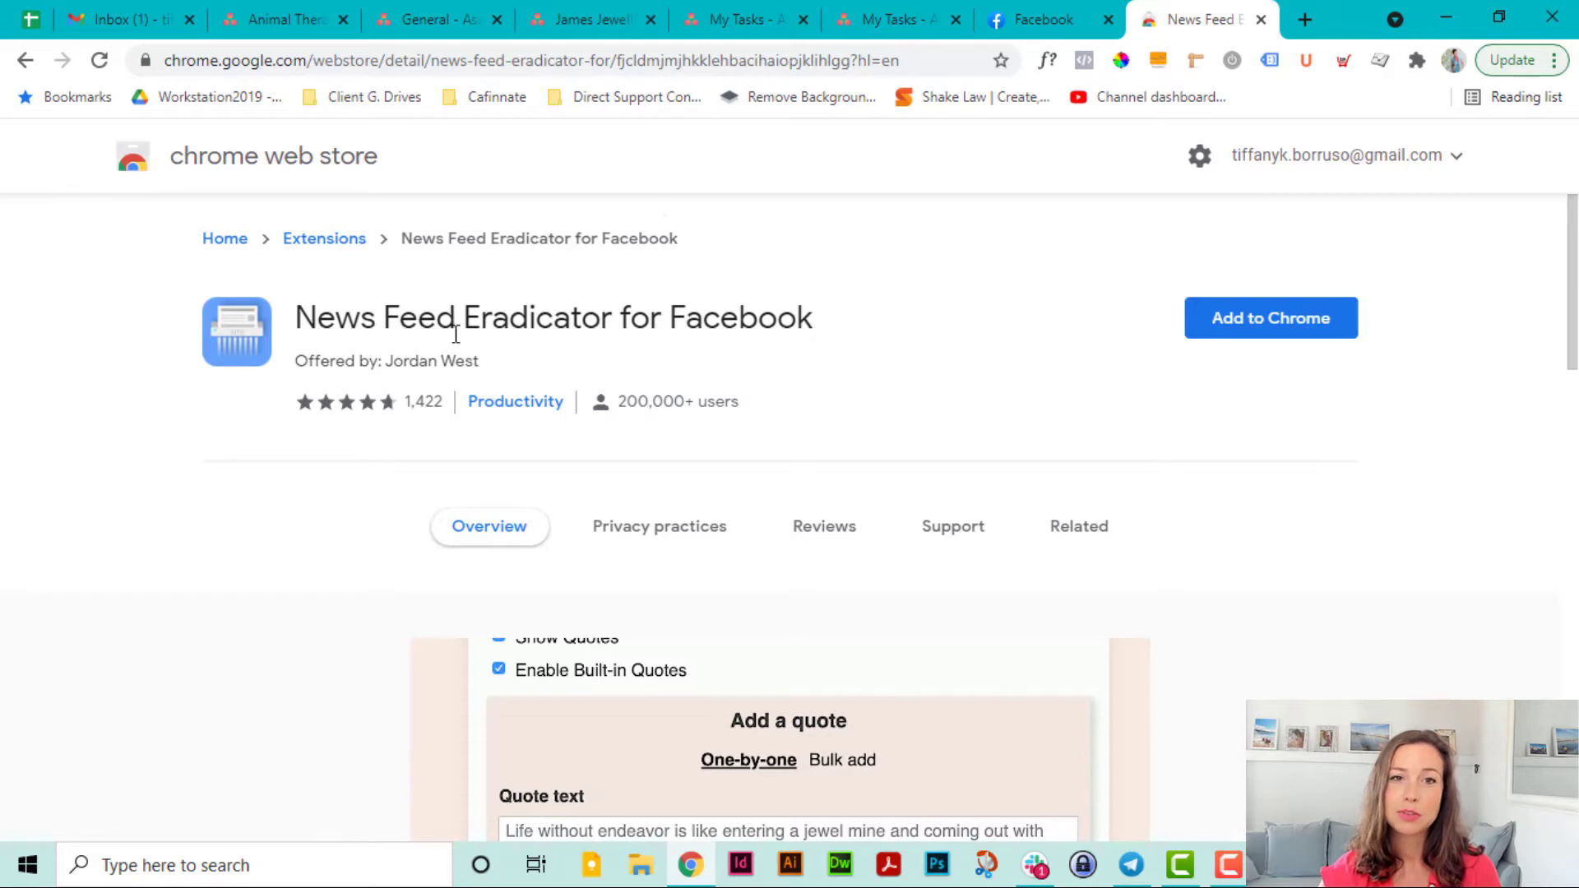
pyautogui.moveTo(296, 317); pyautogui.dragTo(815, 318)
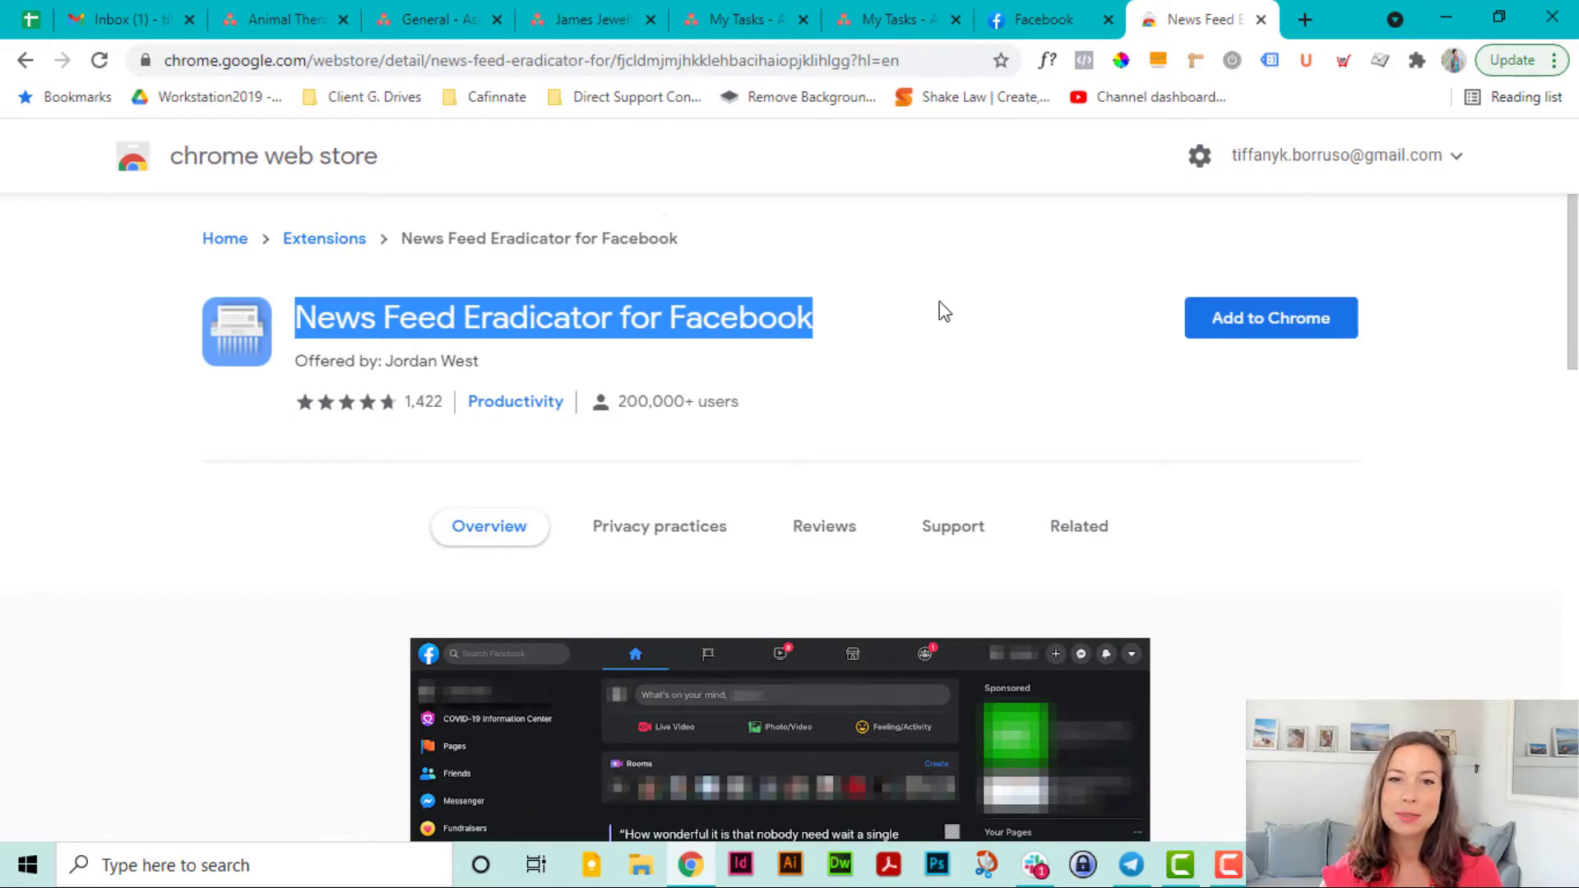
pyautogui.click(1276, 331)
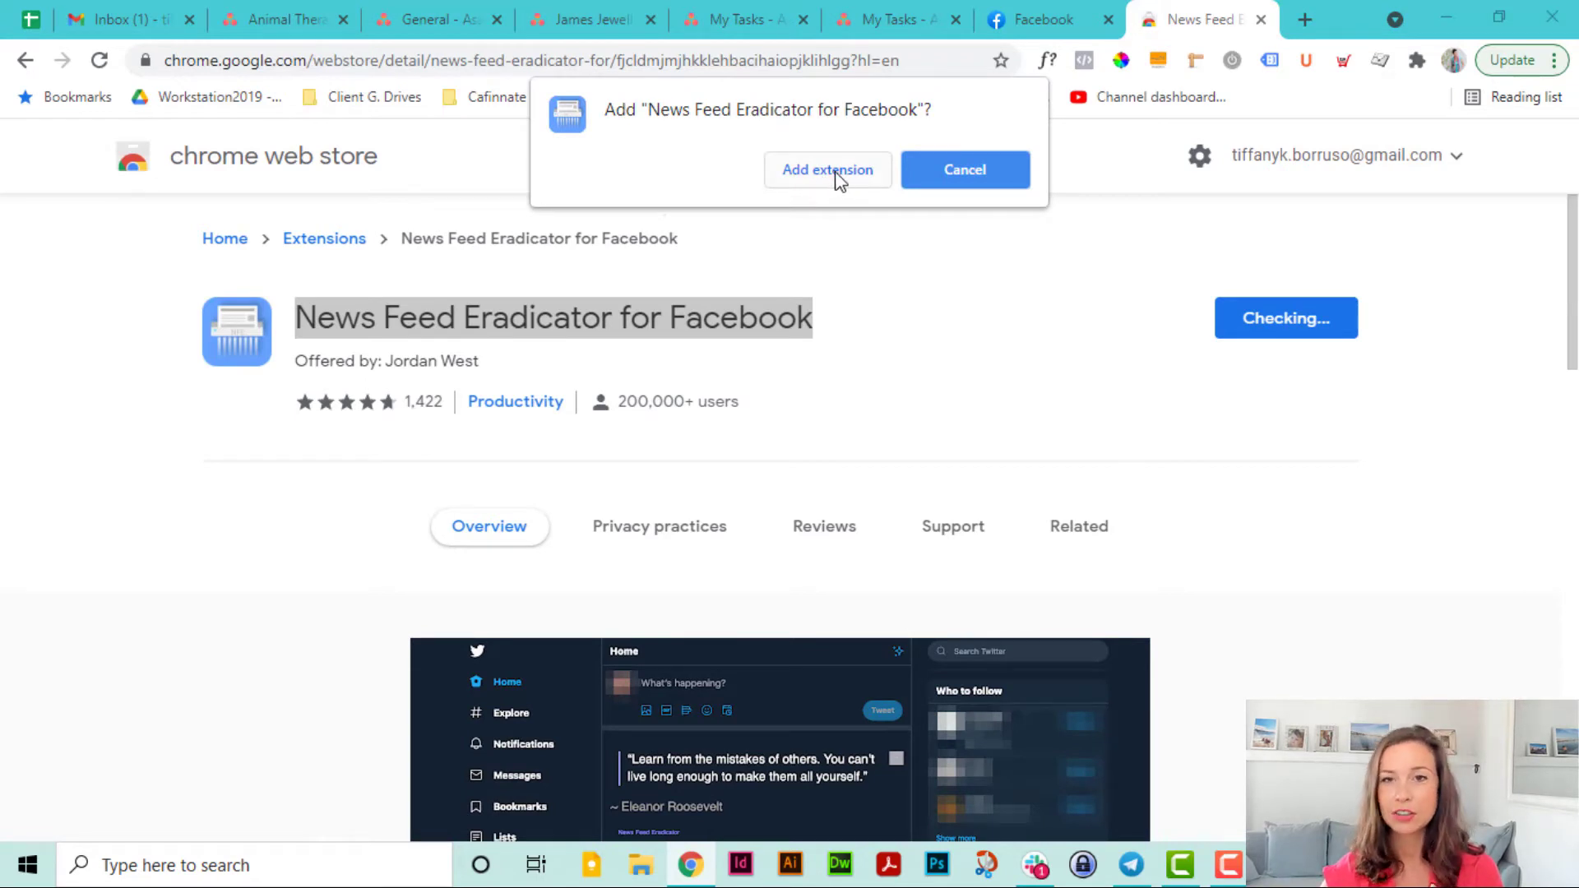
pyautogui.click(834, 179)
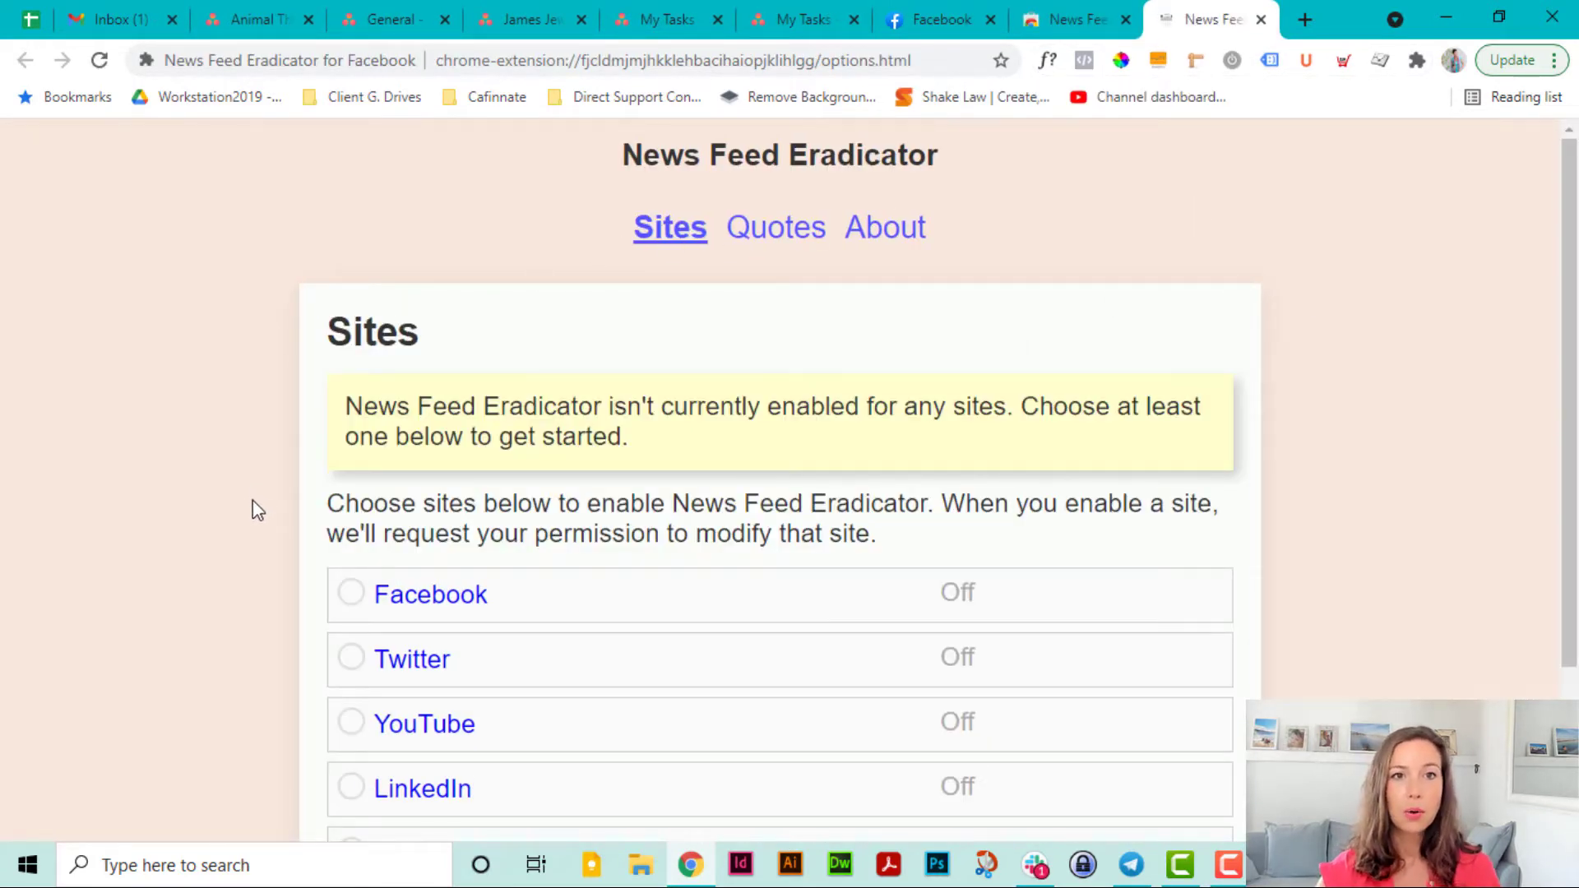
pyautogui.scroll(-1, 242, 541)
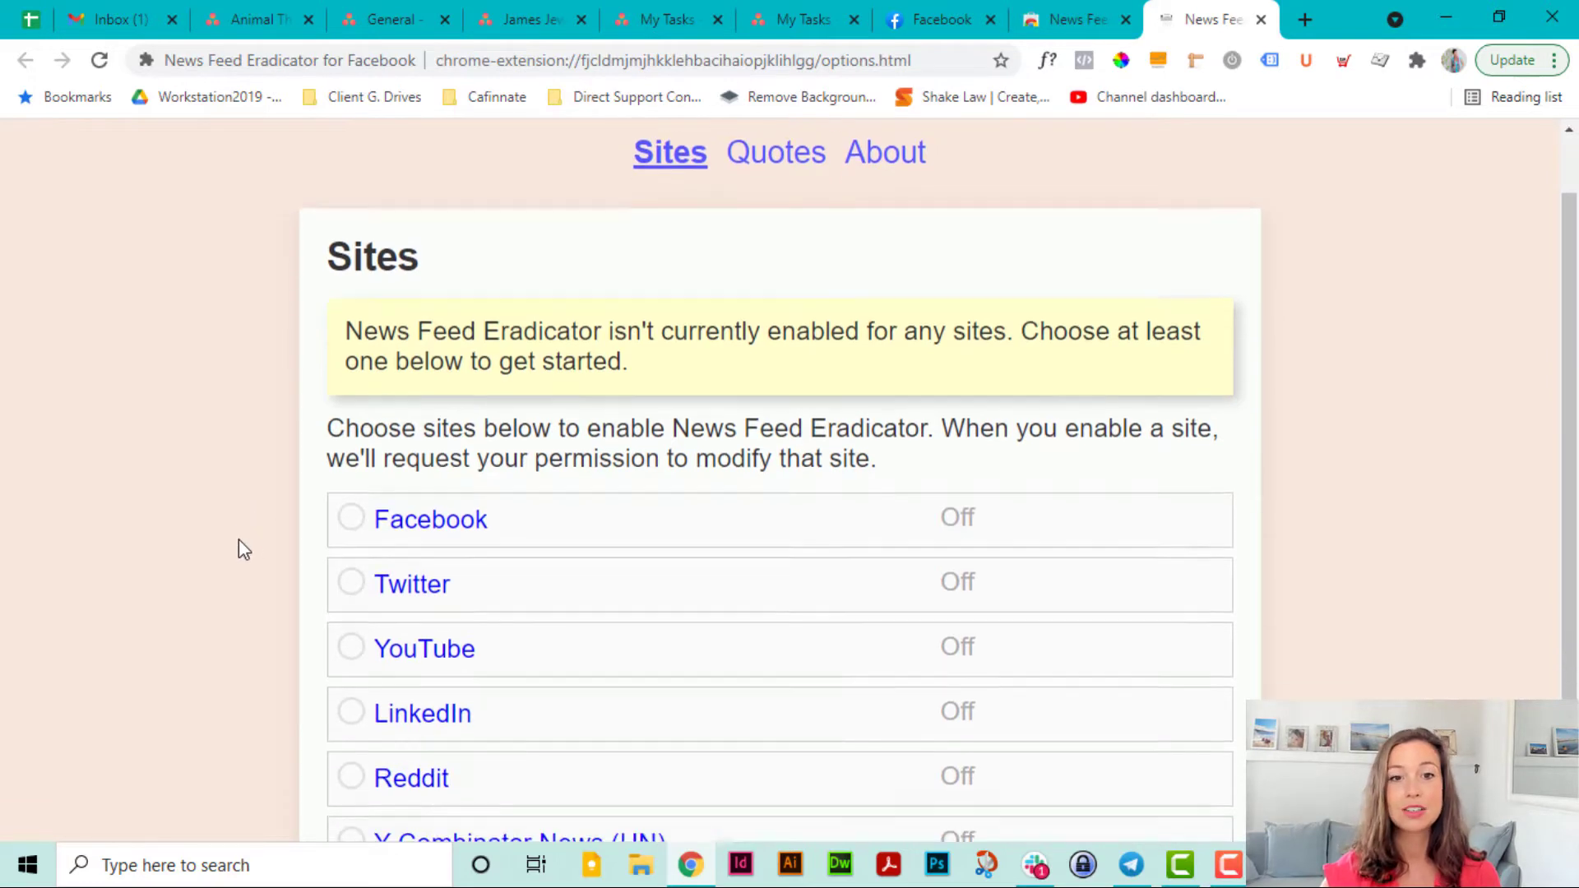
pyautogui.scroll(-1, 345, 474)
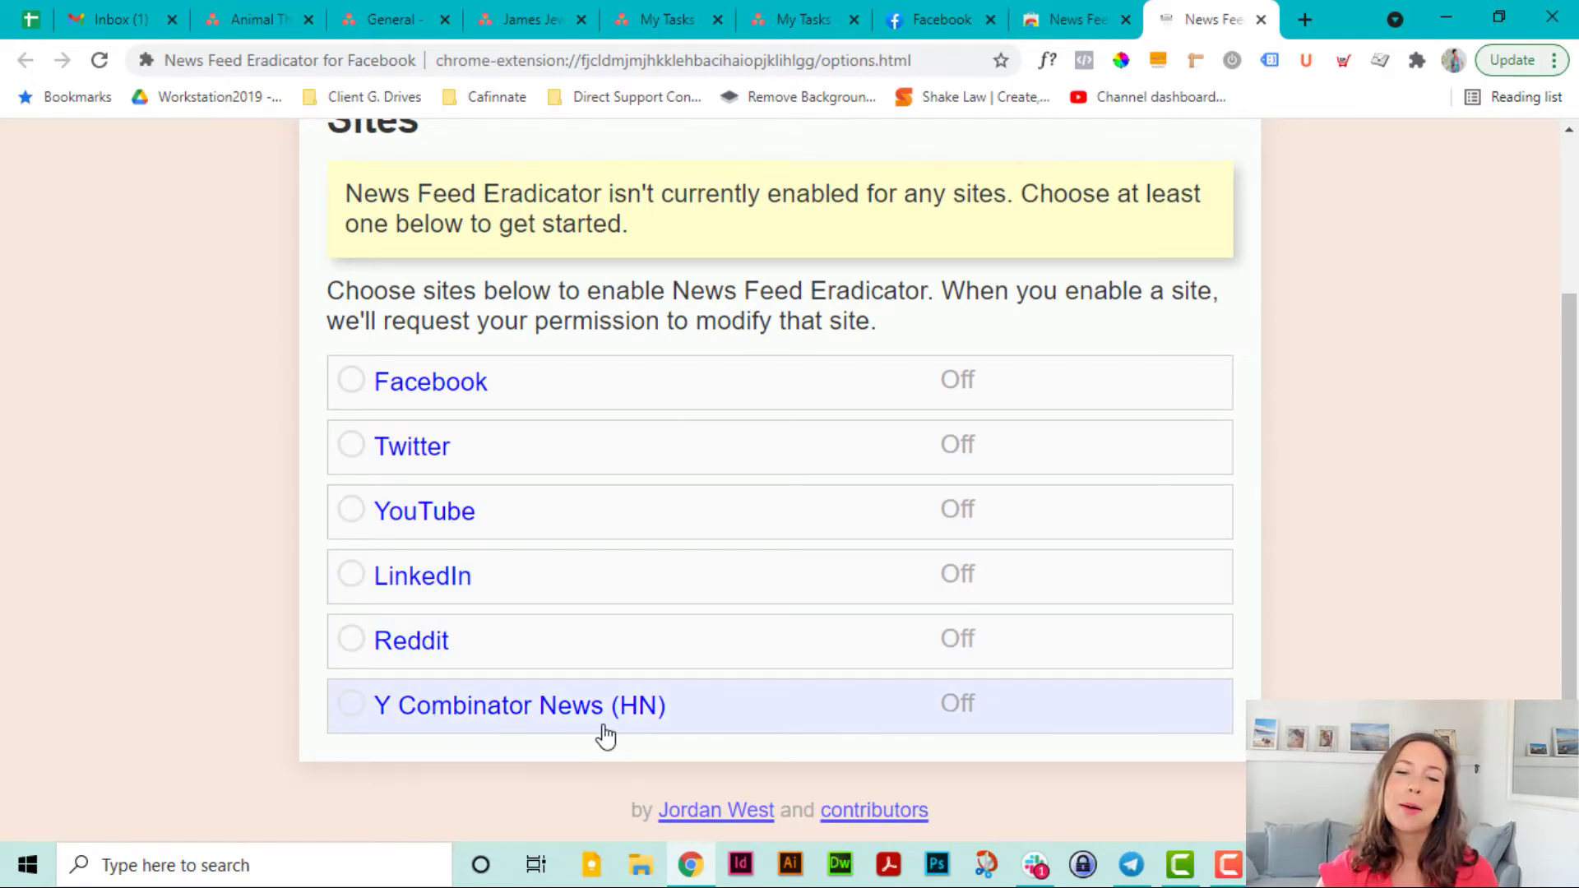
# - Switch Facebook on in News Feed Eradicator, grant it access, review quote settings, return to Facebook
pyautogui.click(351, 383)
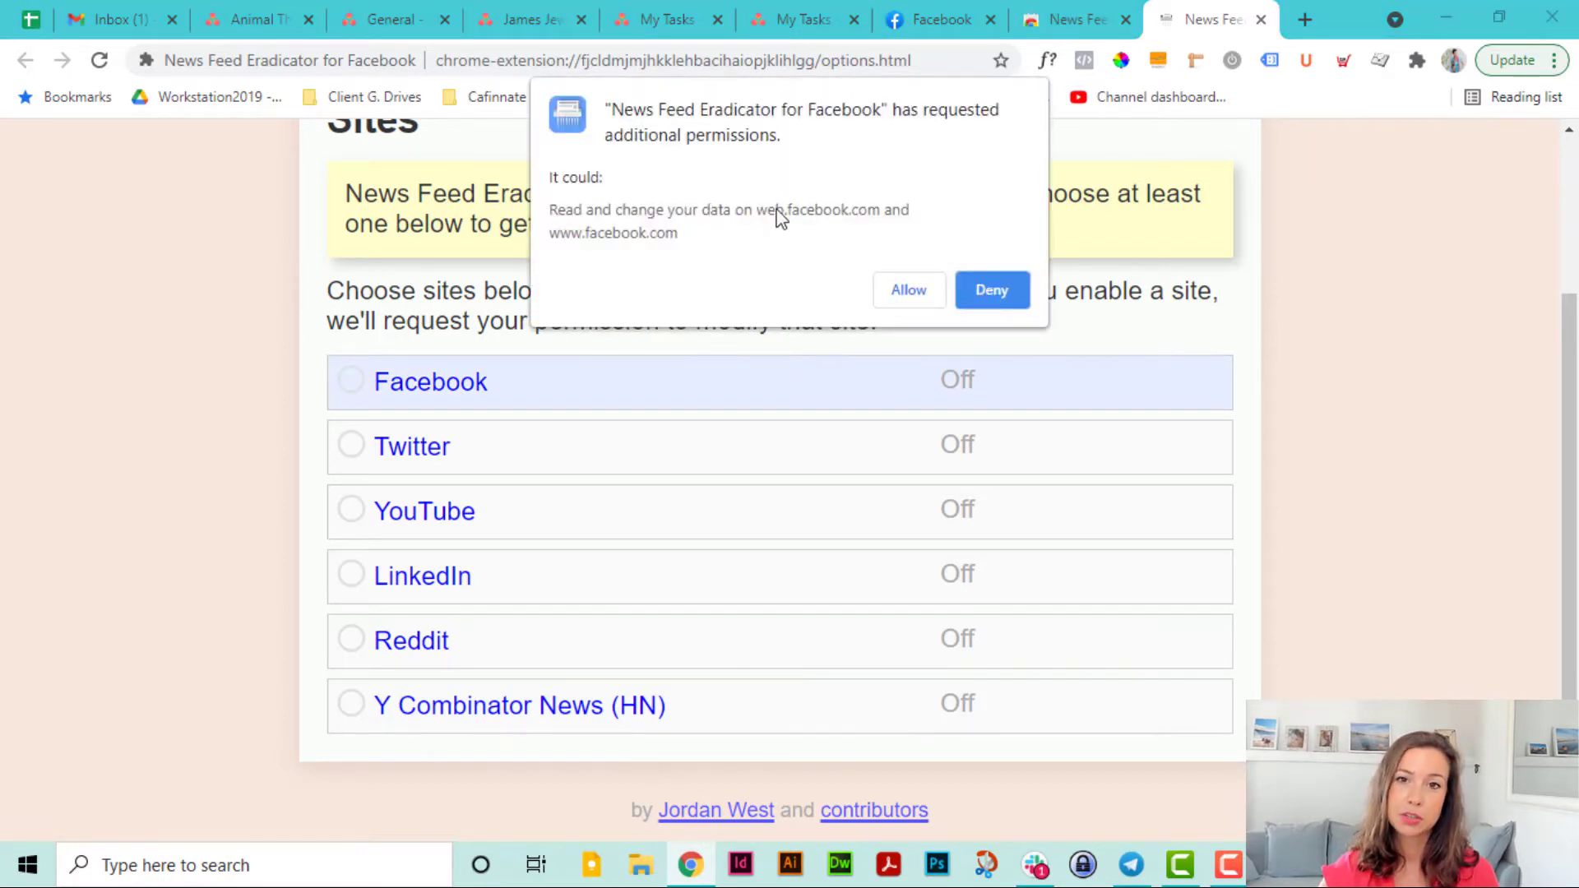
pyautogui.click(908, 292)
pyautogui.click(764, 402)
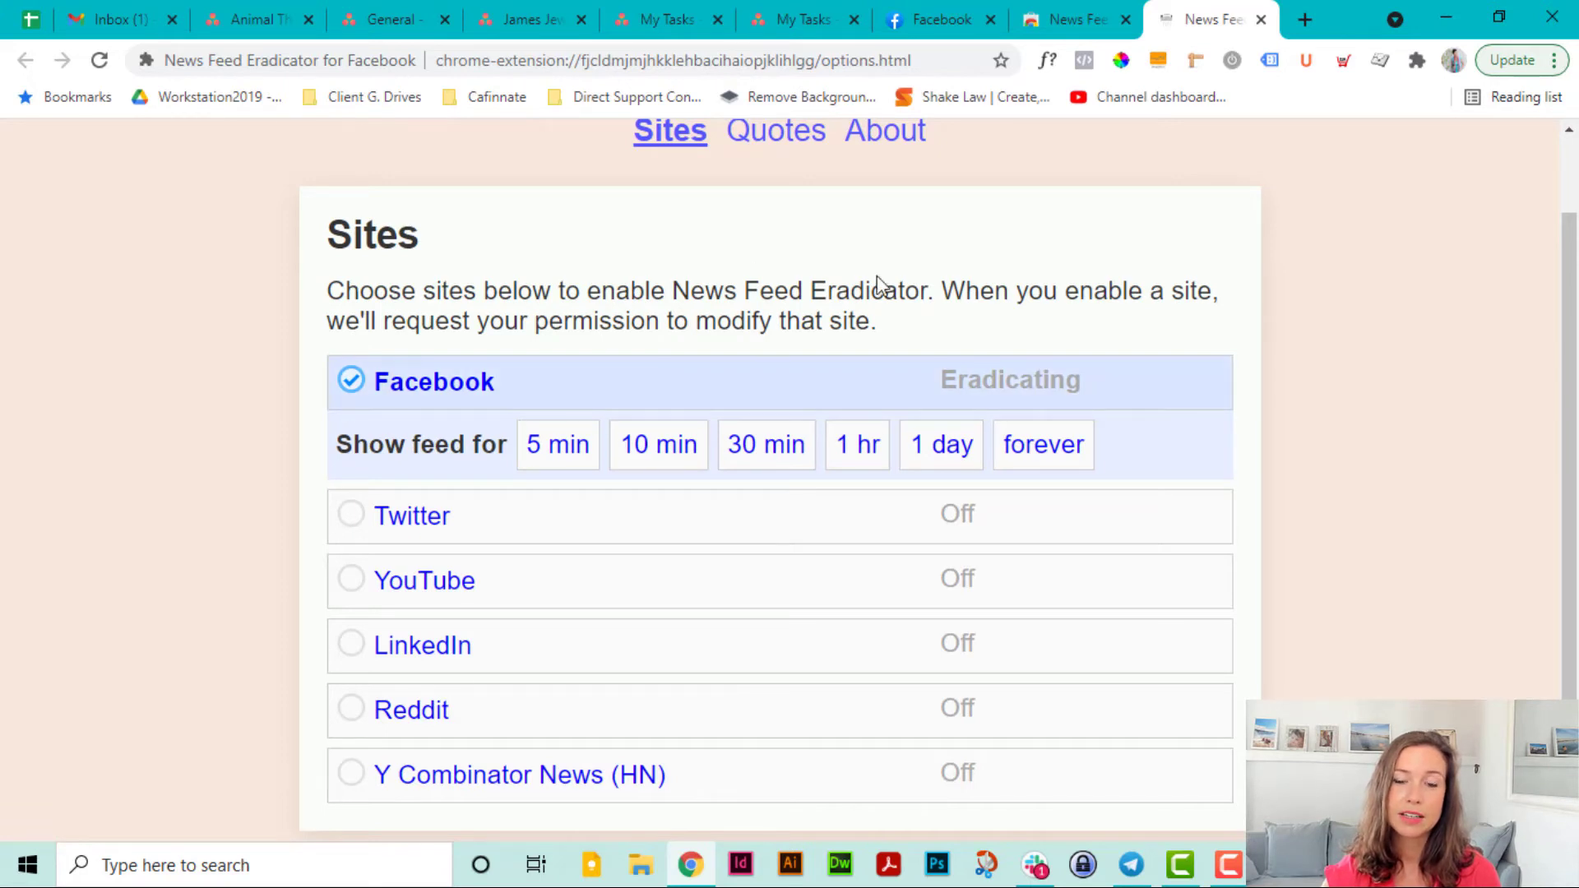
pyautogui.scroll(1, 1192, 367)
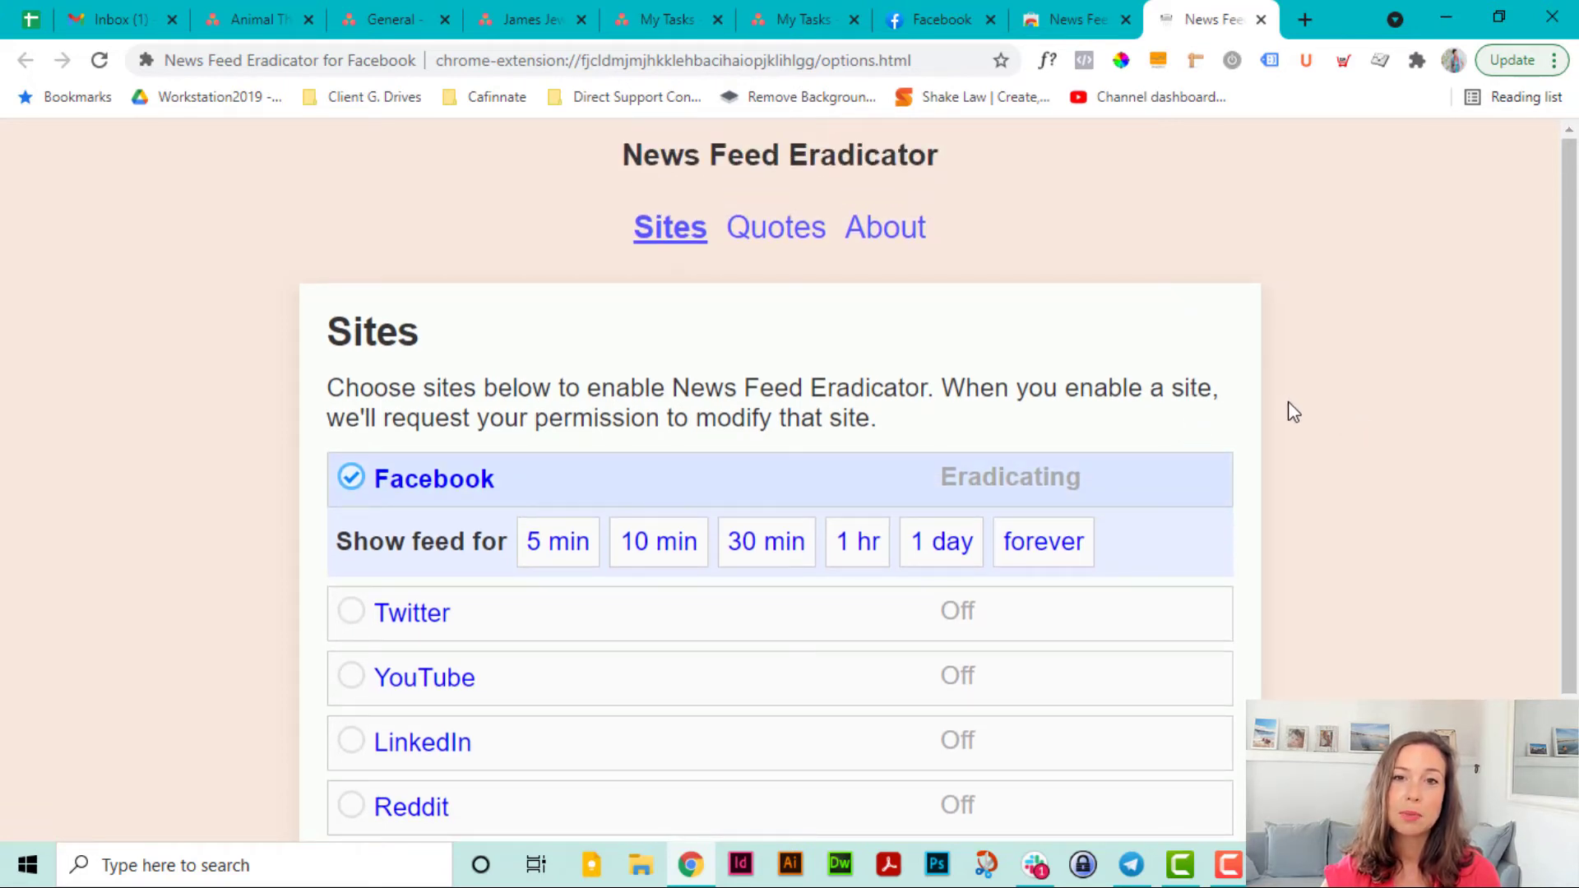
pyautogui.click(773, 243)
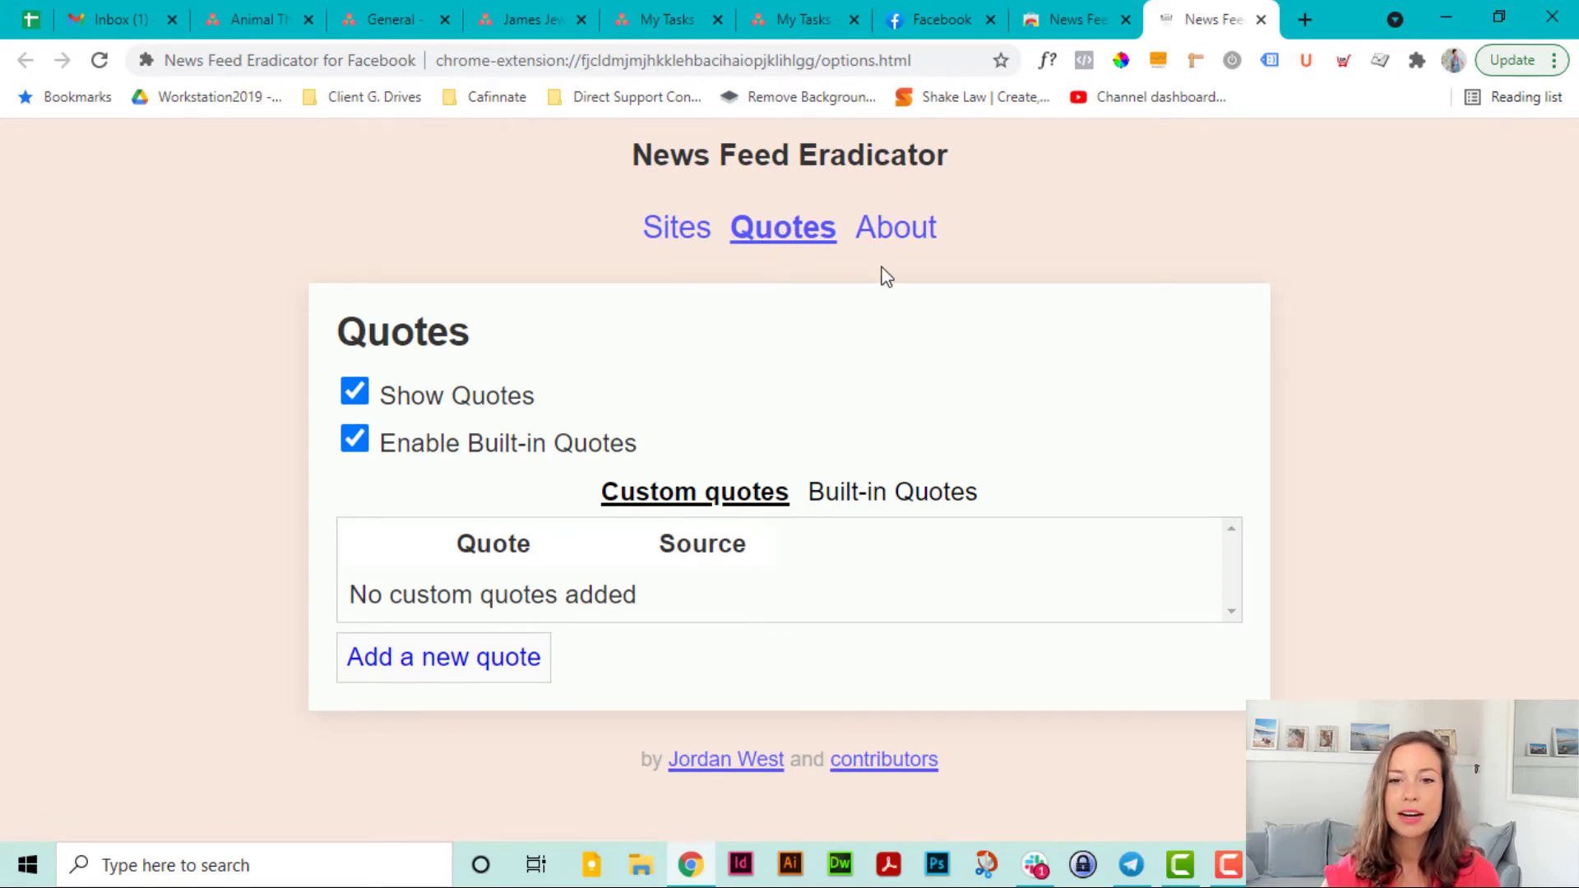
pyautogui.click(700, 225)
pyautogui.scroll(-3, 1283, 597)
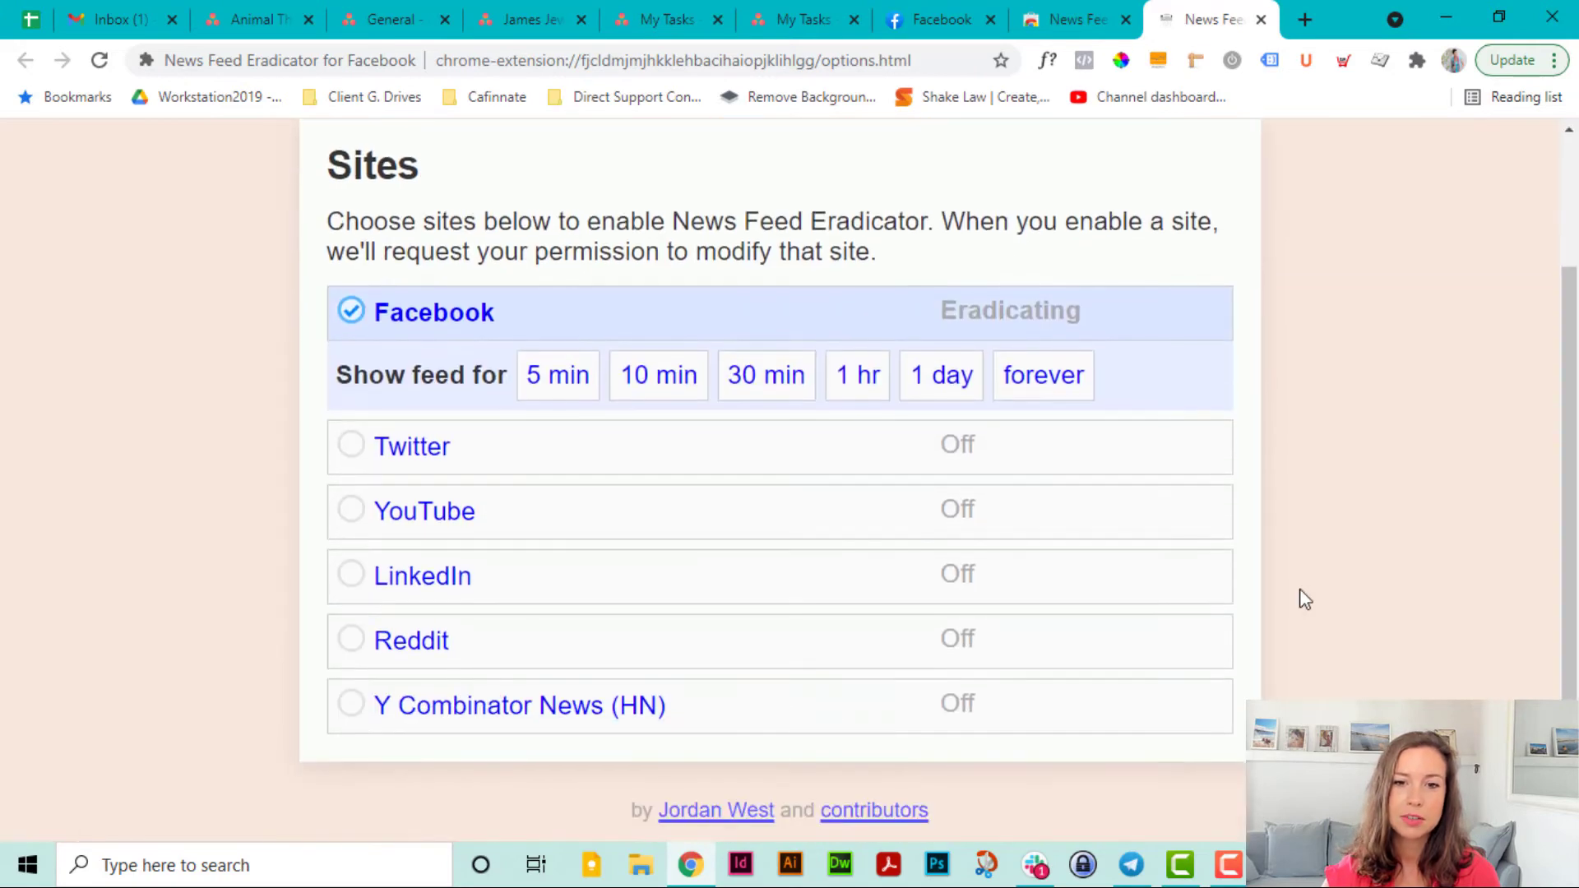
pyautogui.scroll(3, 1307, 596)
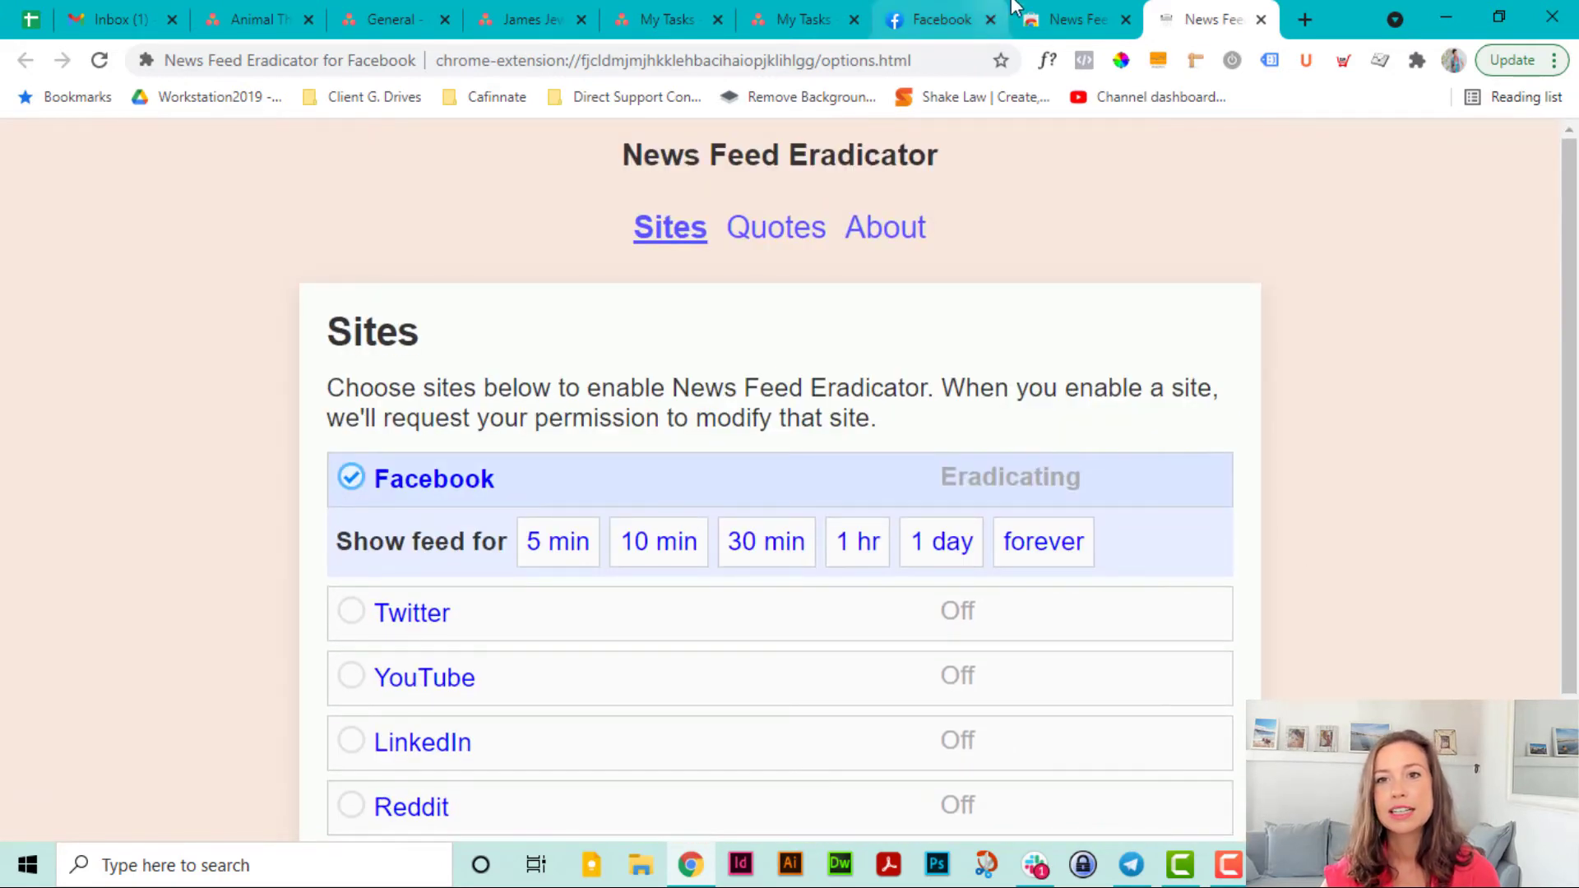
pyautogui.click(1065, 25)
# - Reload the Facebook tab and highlight the Aretha Franklin quote now shown instead of the feed
pyautogui.click(919, 23)
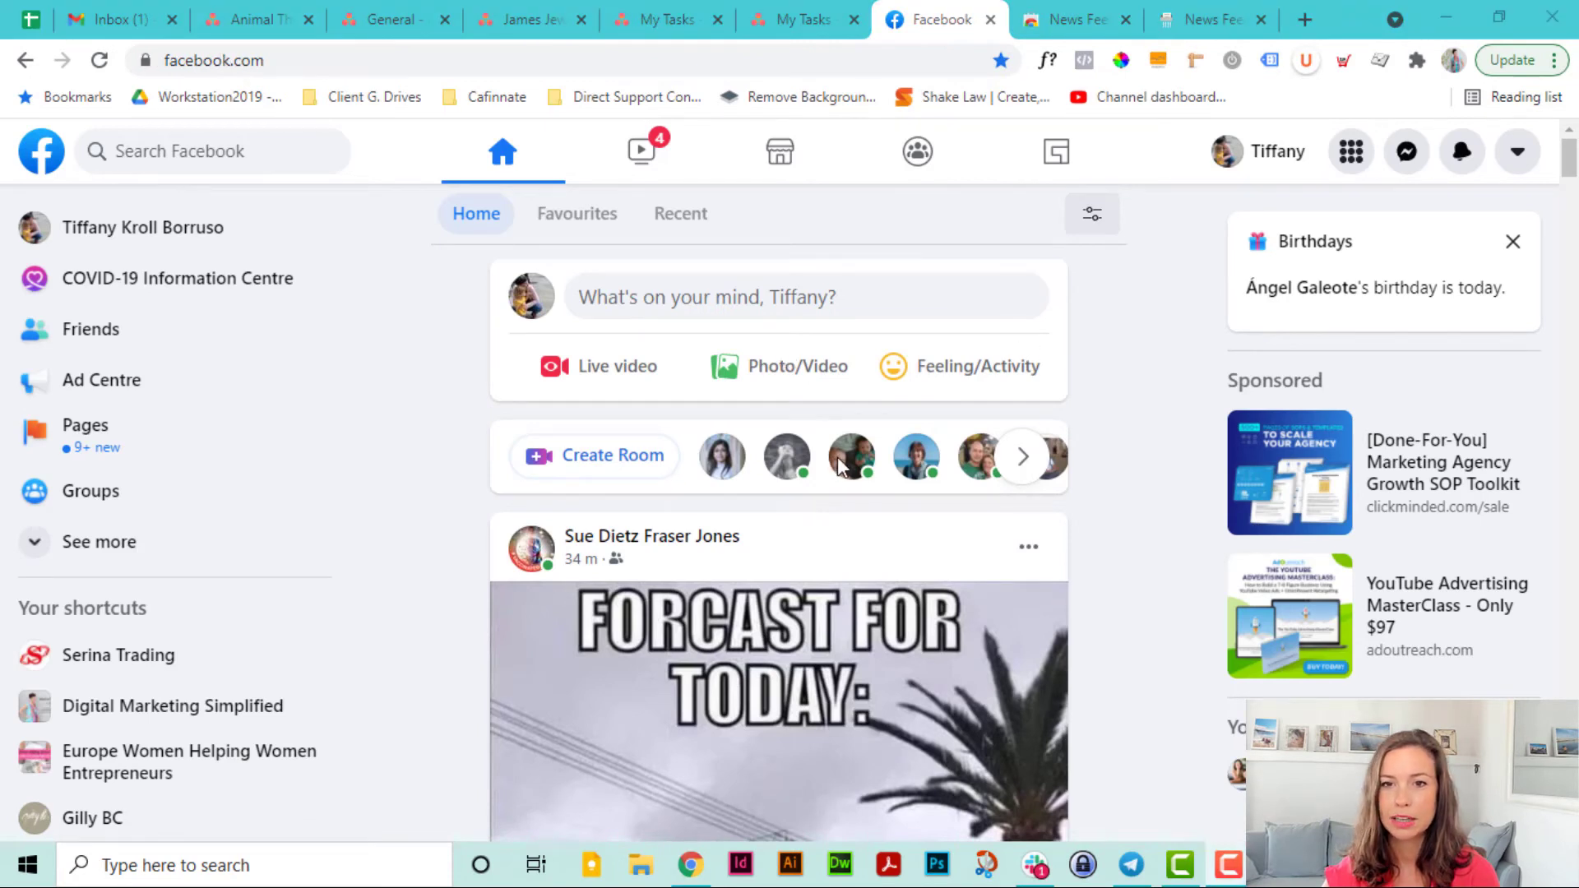
pyautogui.click(98, 65)
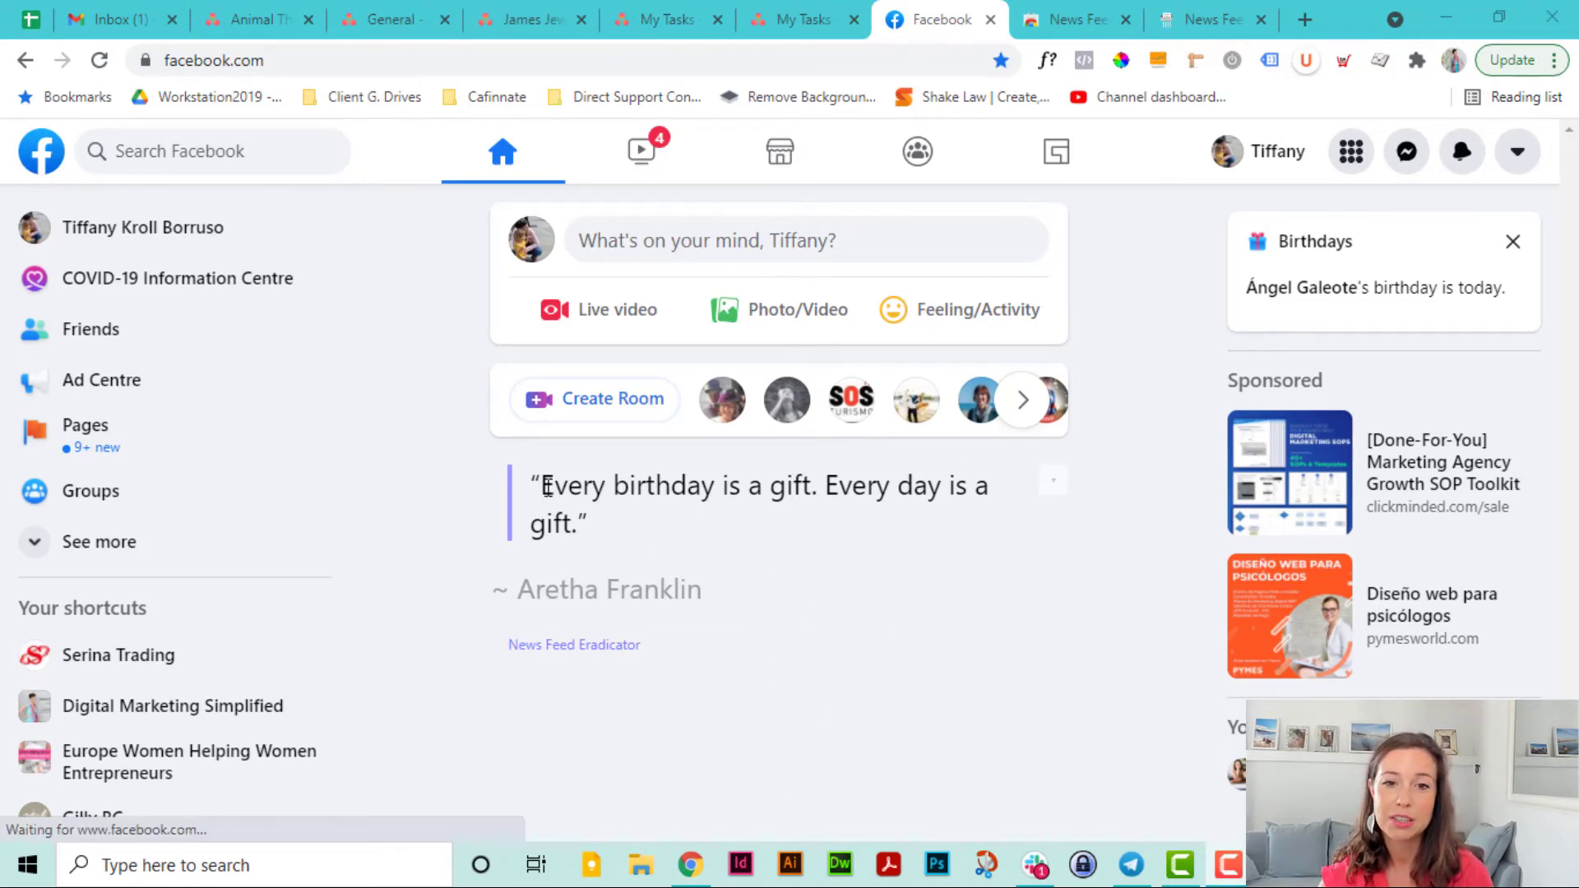
pyautogui.moveTo(539, 482); pyautogui.dragTo(626, 523)
pyautogui.click(628, 525)
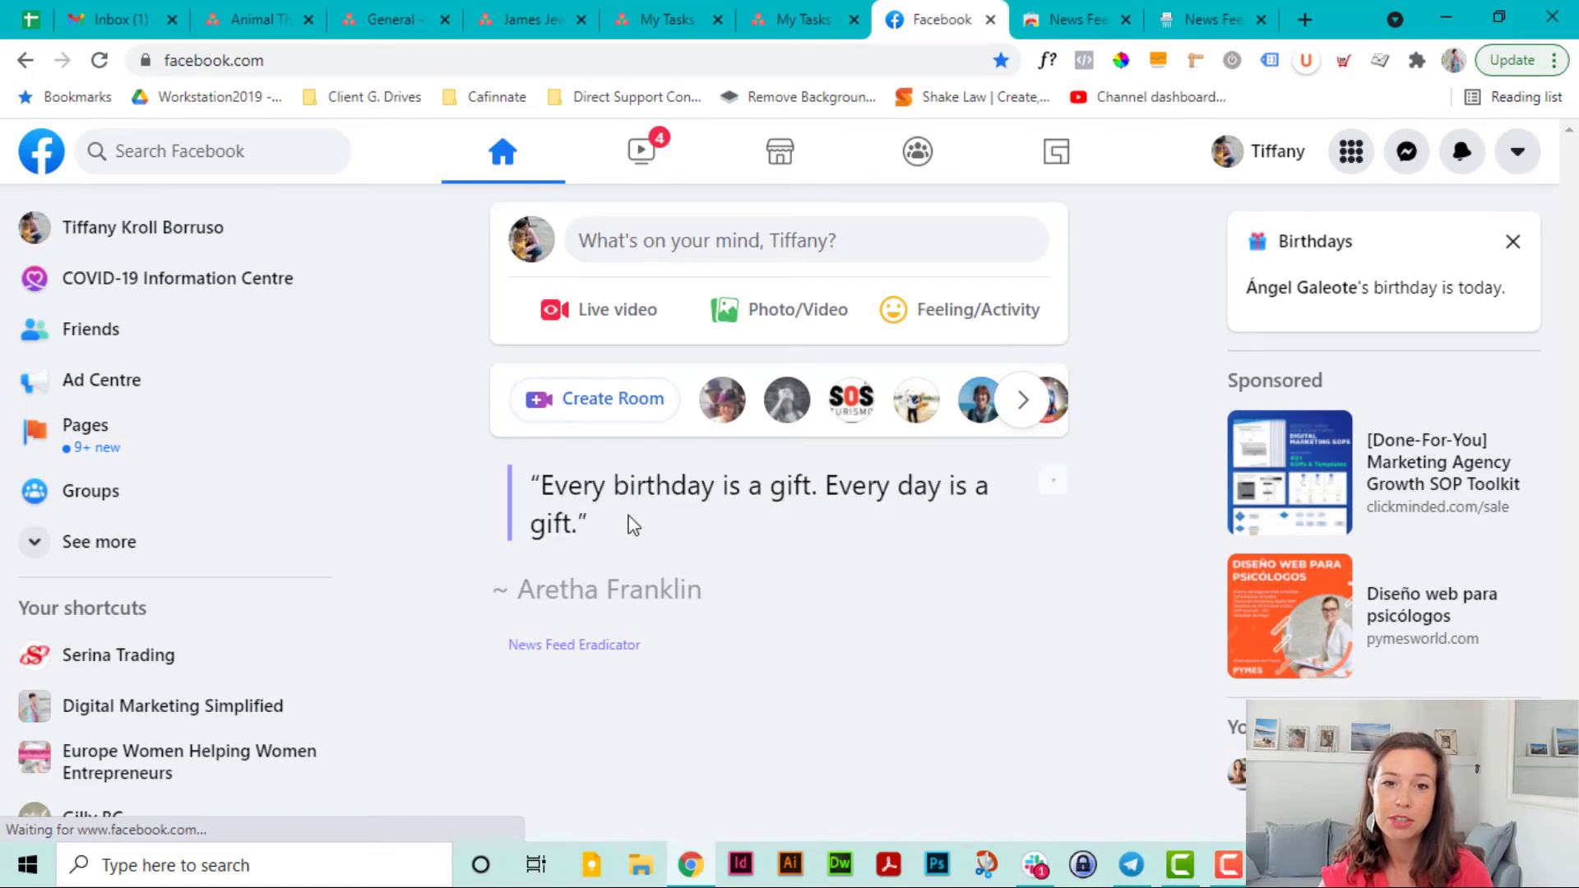